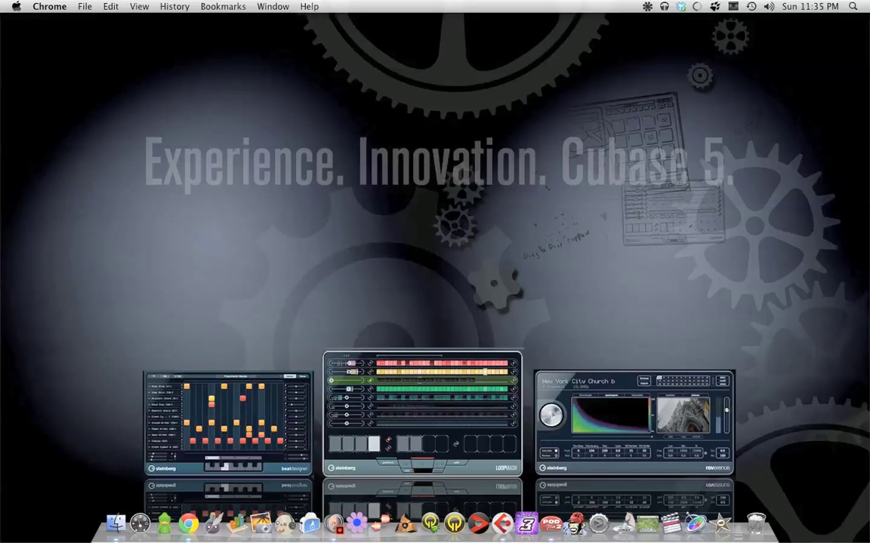
# - Bring the Chrome window showing the td3_side_lg.gif MIDI port photo back on screen and reposition it
pyautogui.hotkey('ctrl', 'alt', 'Left')
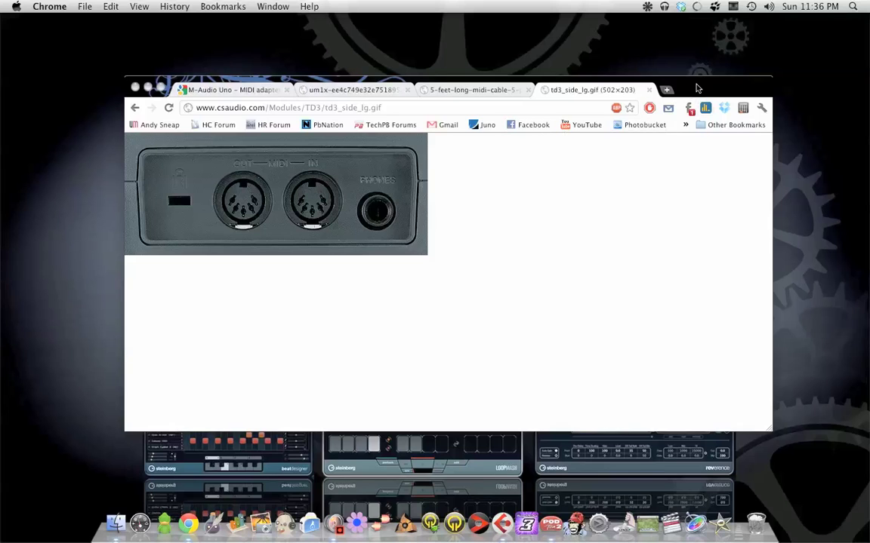
pyautogui.moveTo(698, 88); pyautogui.dragTo(690, 90)
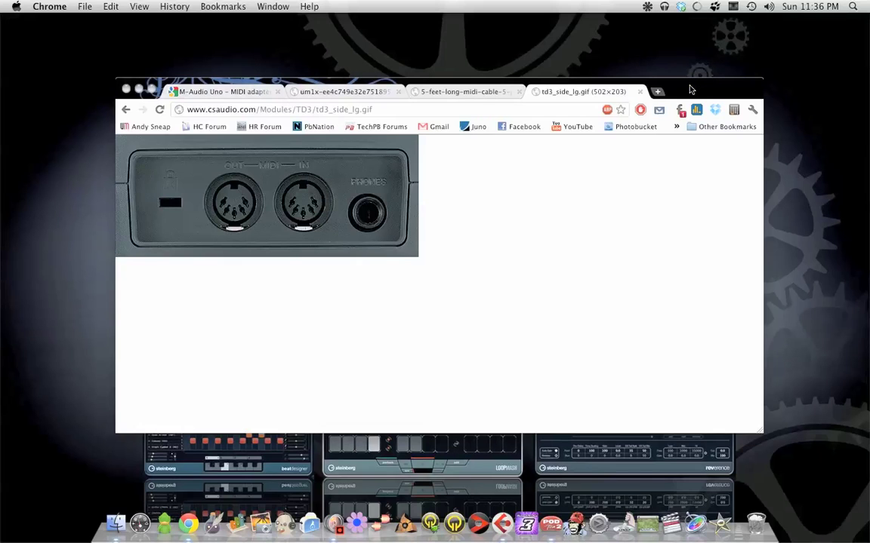
pyautogui.click(685, 86)
pyautogui.click(701, 80)
pyautogui.click(699, 84)
pyautogui.click(611, 85)
# - Close the M-Audio Uno page and UM-1 cable image tabs, leaving the TD-3 ports and MIDI cable photos
pyautogui.click(217, 94)
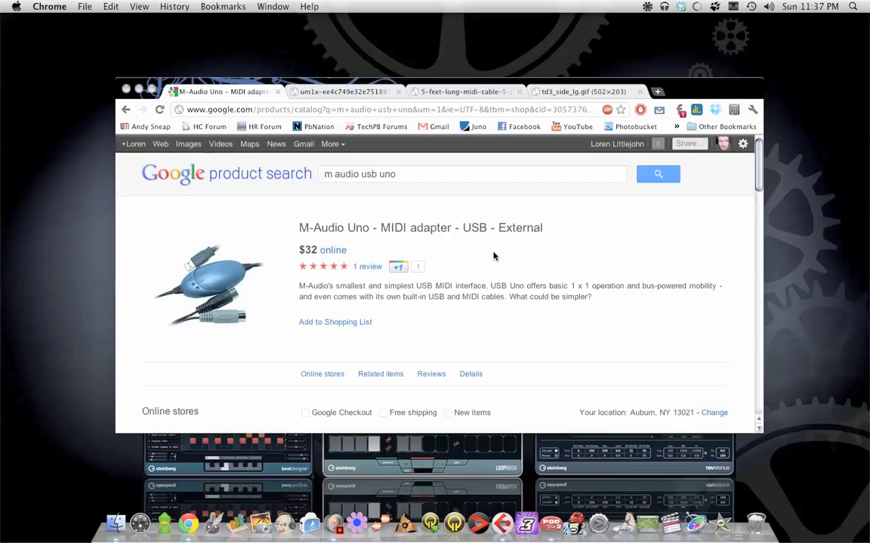
pyautogui.click(277, 92)
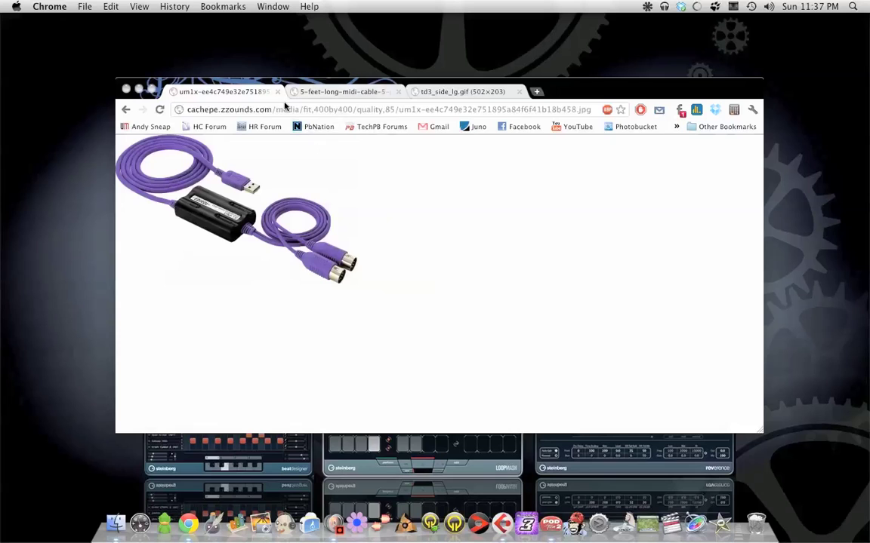
pyautogui.click(277, 91)
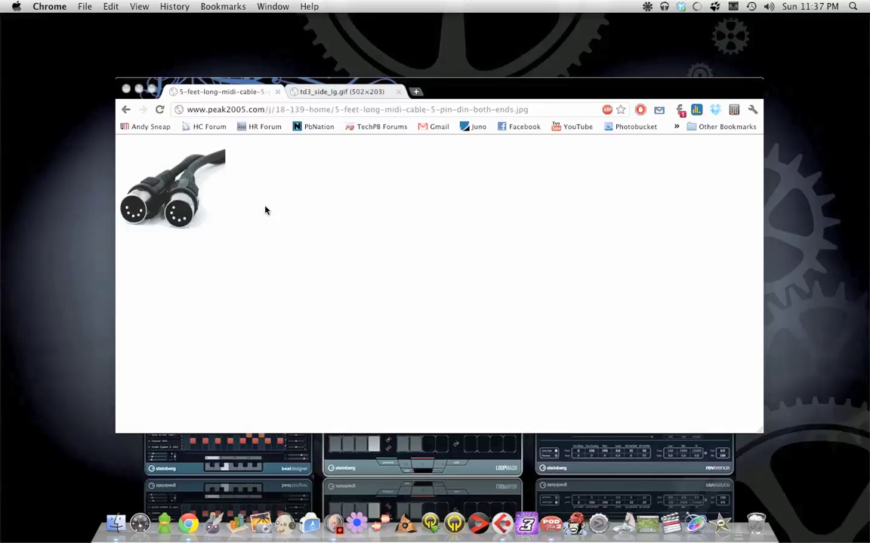
pyautogui.click(345, 91)
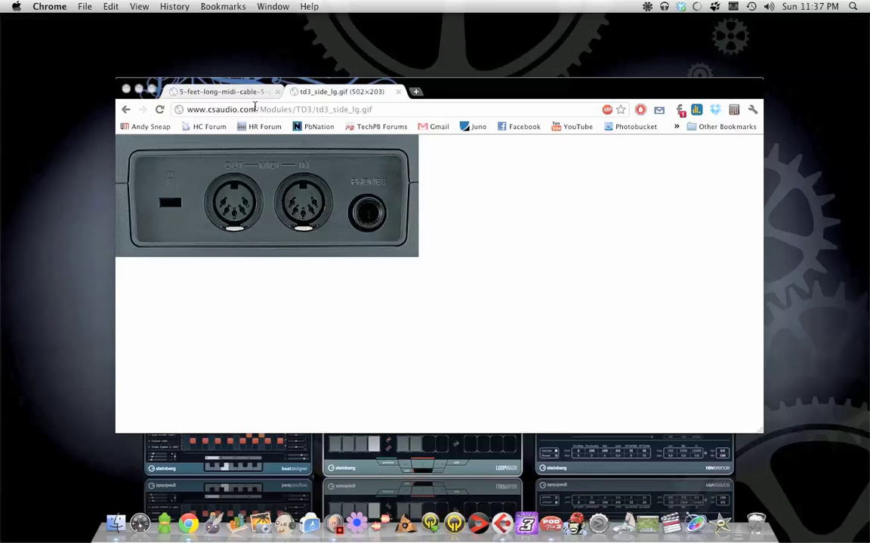
pyautogui.click(226, 92)
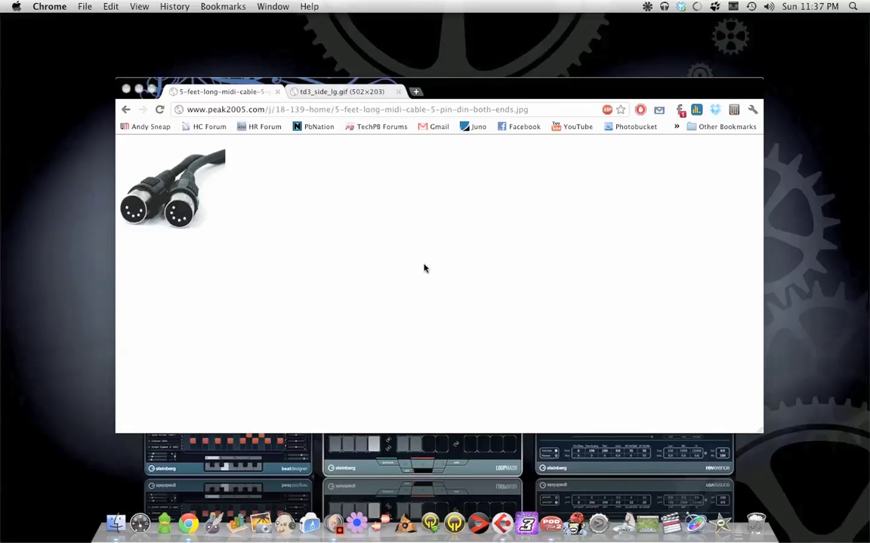
# - Quit Chrome and create a new Cubase project from the Addictive Drums Multi Channel template
pyautogui.click(50, 6)
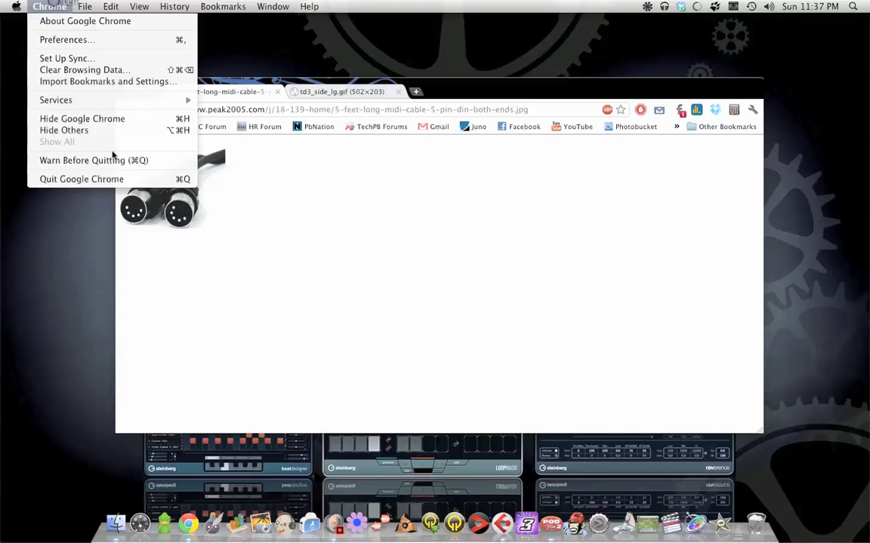
pyautogui.click(105, 170)
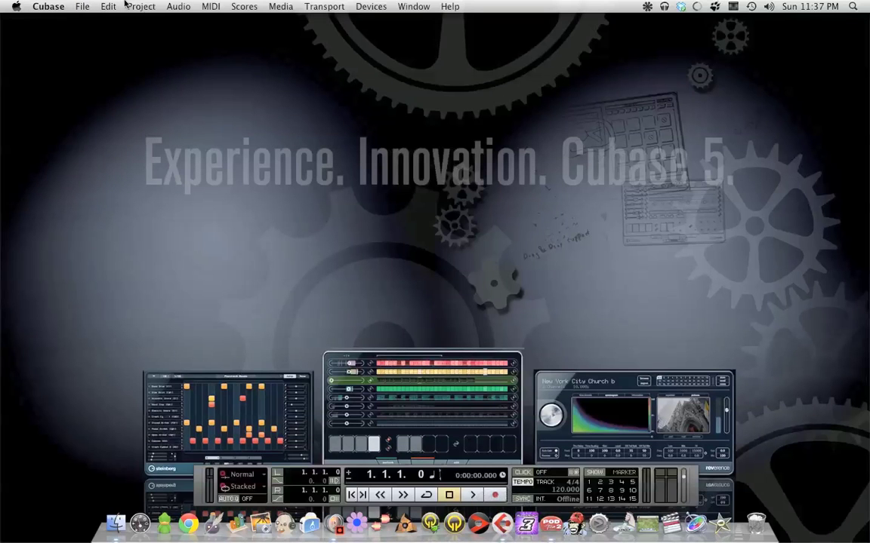
pyautogui.click(113, 6)
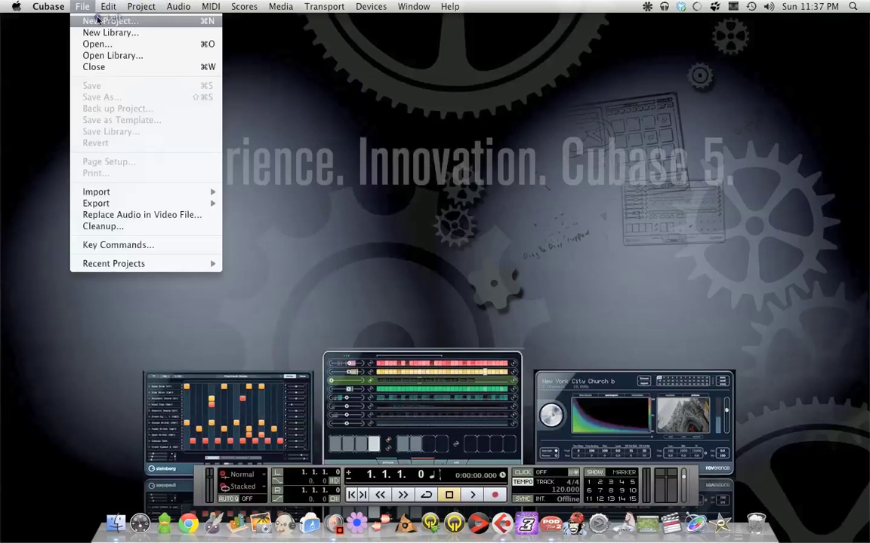
pyautogui.click(113, 24)
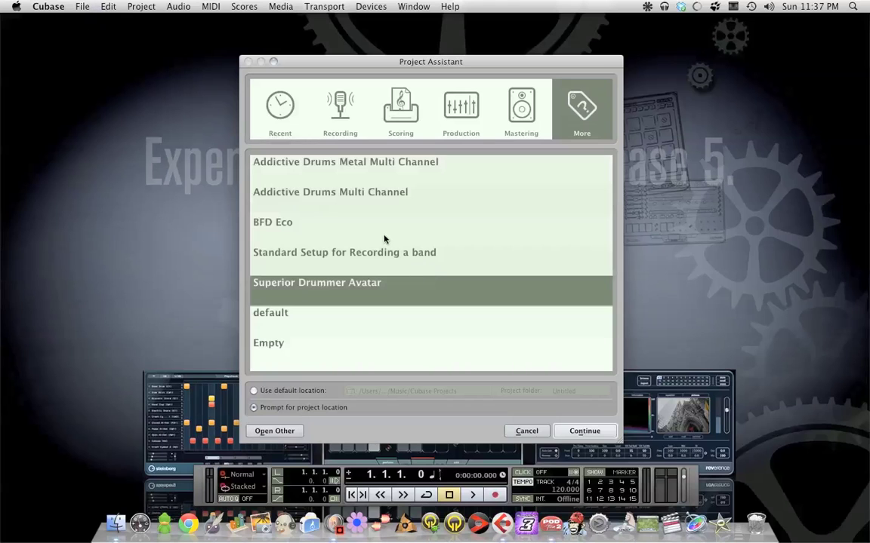
pyautogui.click(336, 196)
pyautogui.click(583, 432)
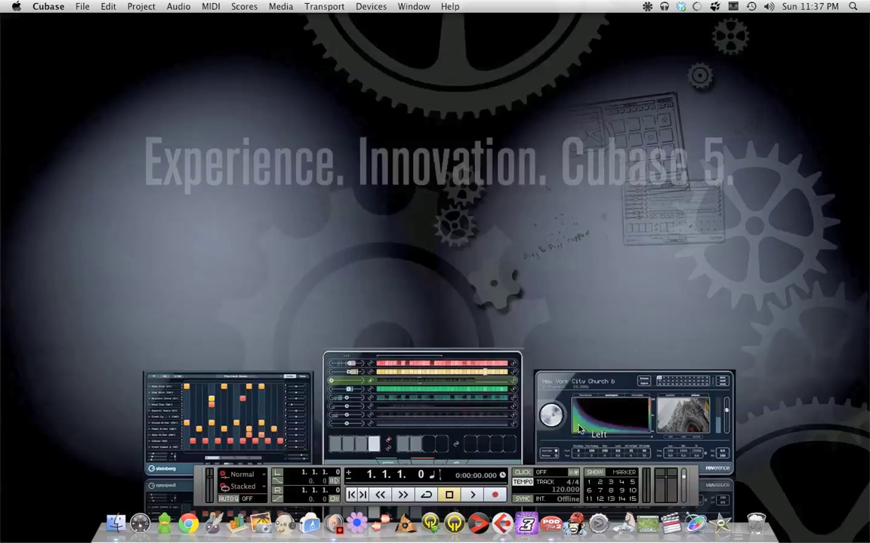
pyautogui.click(716, 336)
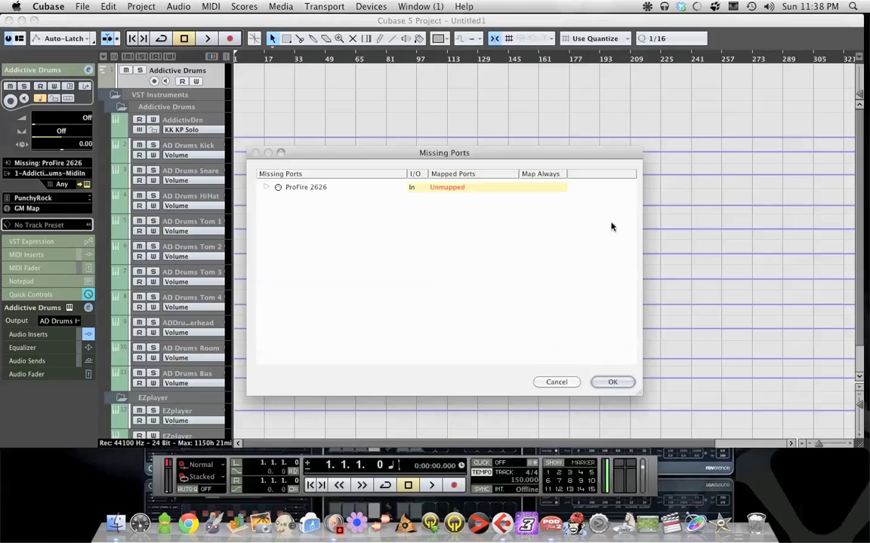
# - Cancel the missing ProFire 2626 port warning and widen the track list to show volume controls
pyautogui.click(549, 379)
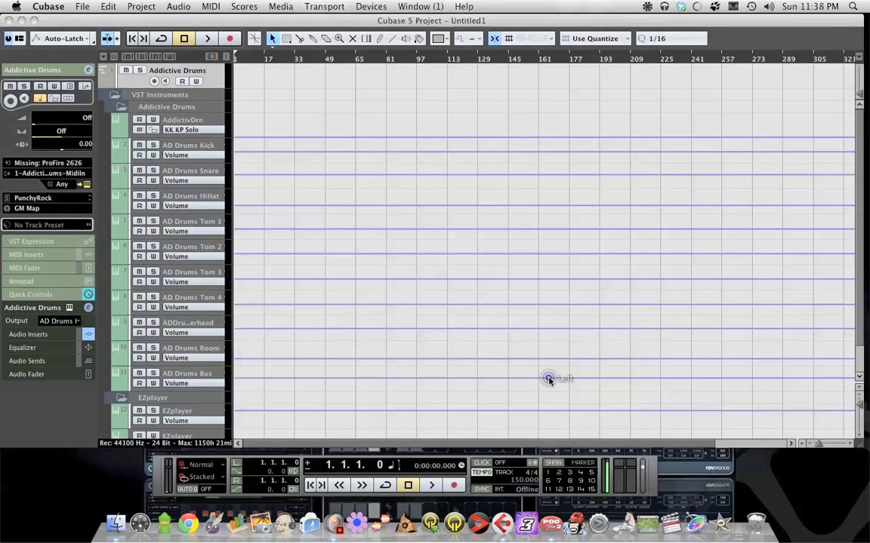
pyautogui.scroll(2, 113, 318)
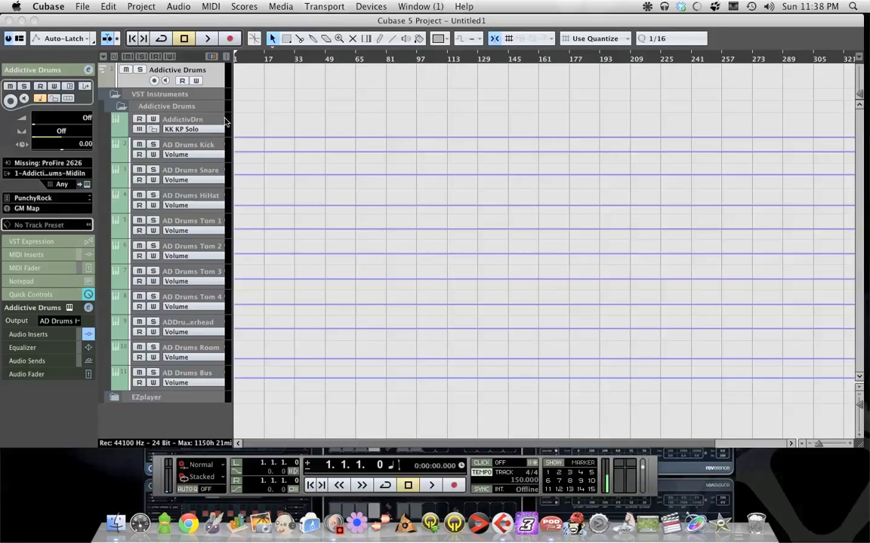
pyautogui.moveTo(232, 150); pyautogui.dragTo(292, 144)
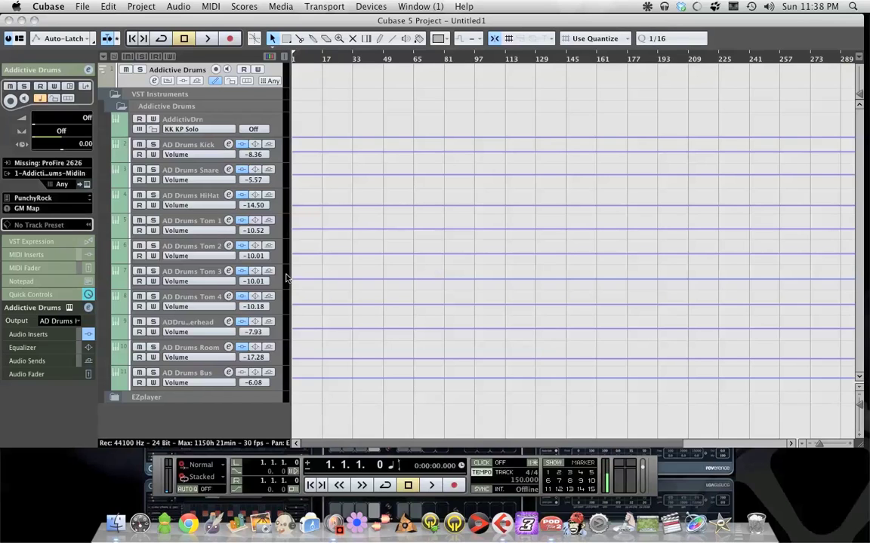
pyautogui.moveTo(289, 274); pyautogui.dragTo(256, 273)
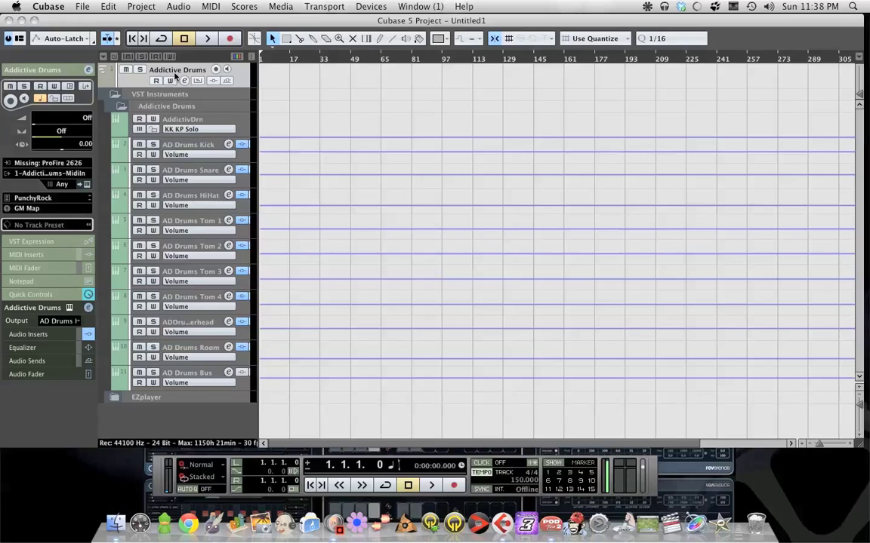
pyautogui.click(57, 175)
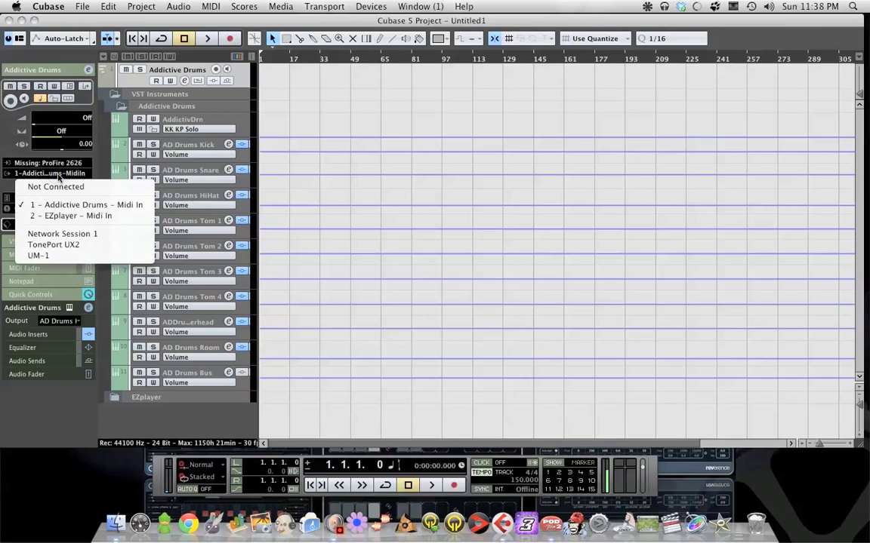
pyautogui.click(107, 157)
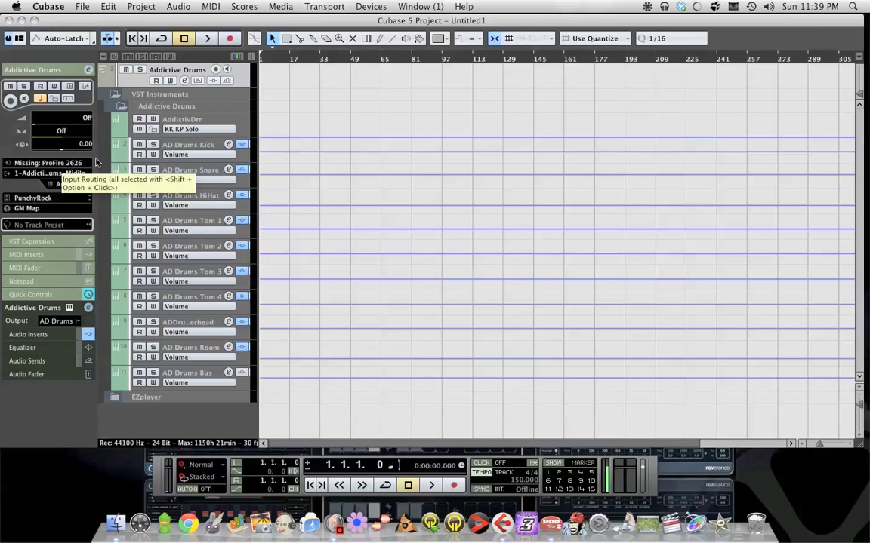
# - Set the Addictive Drums MIDI track's input to UM-1, then select the AD Drums Kick track
pyautogui.click(85, 163)
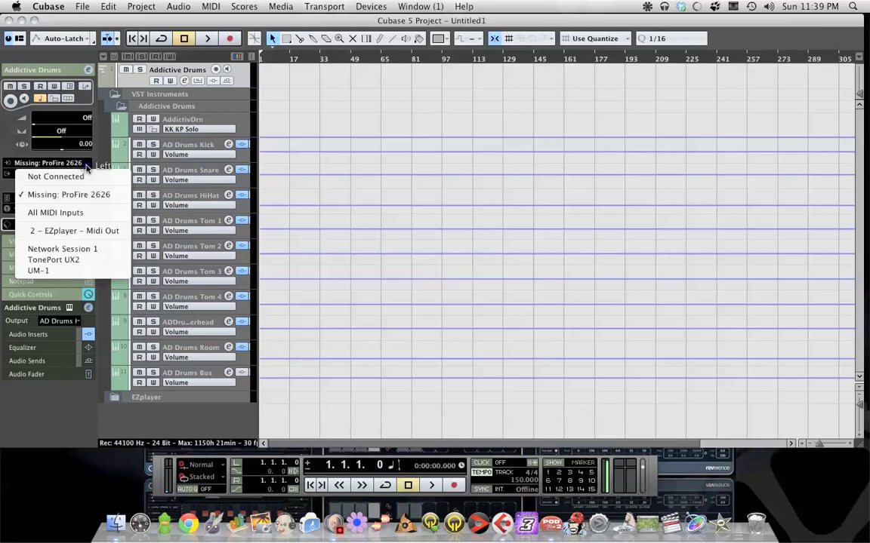
pyautogui.click(38, 270)
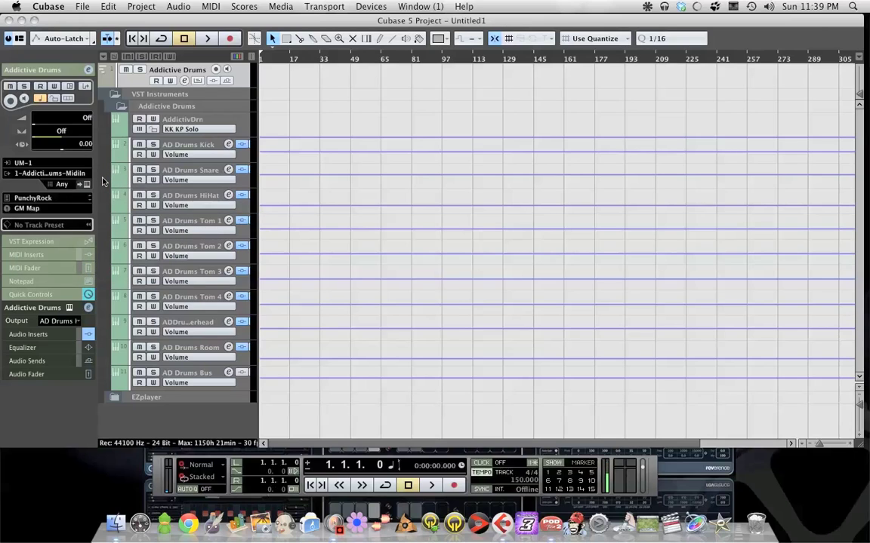
pyautogui.click(47, 162)
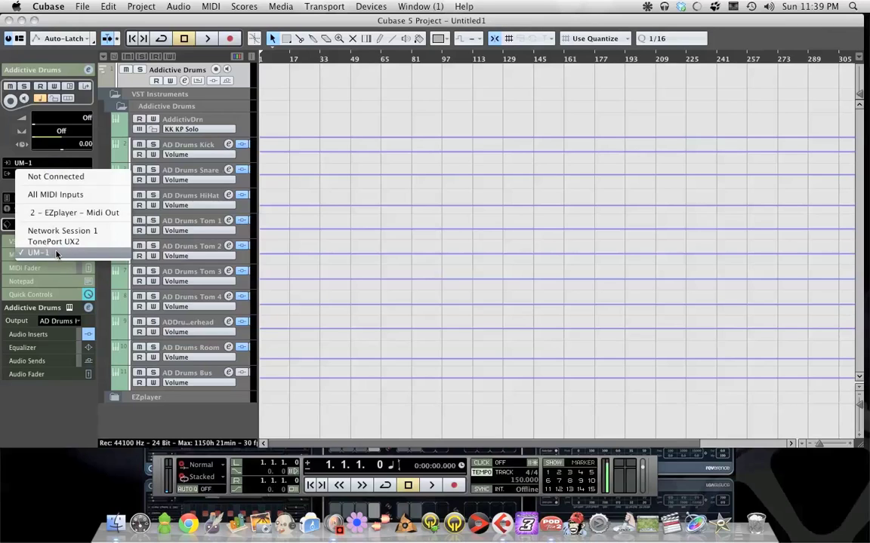
pyautogui.click(102, 119)
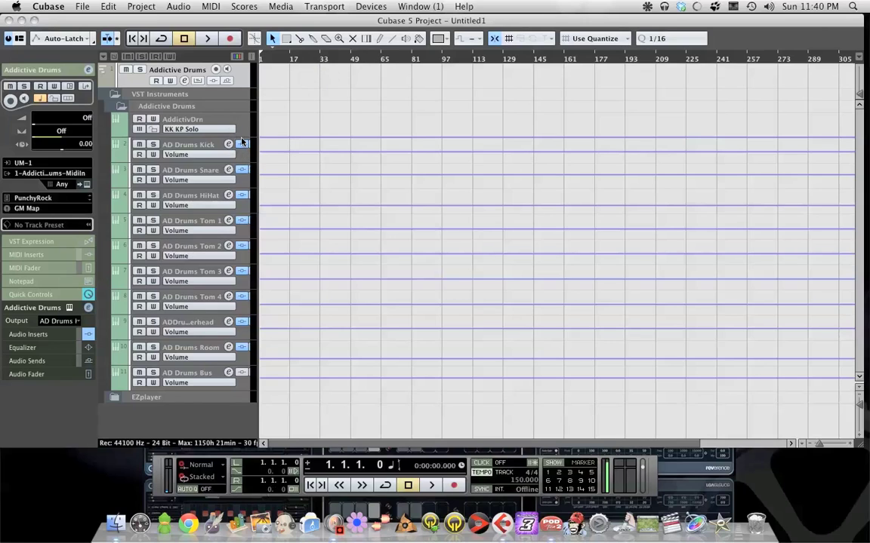
pyautogui.click(194, 145)
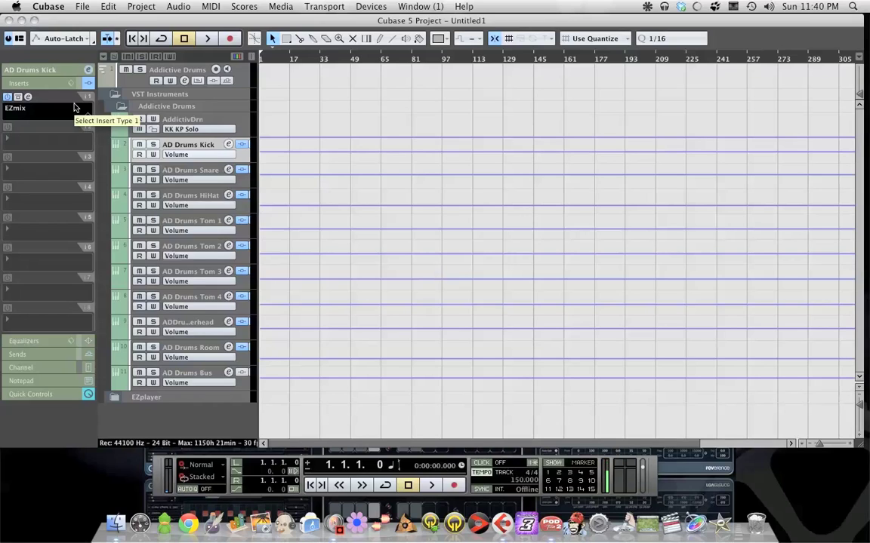
# - Open the Addictive Drums instrument from the Kick track's Inspector and move its window fully on screen
pyautogui.click(321, 22)
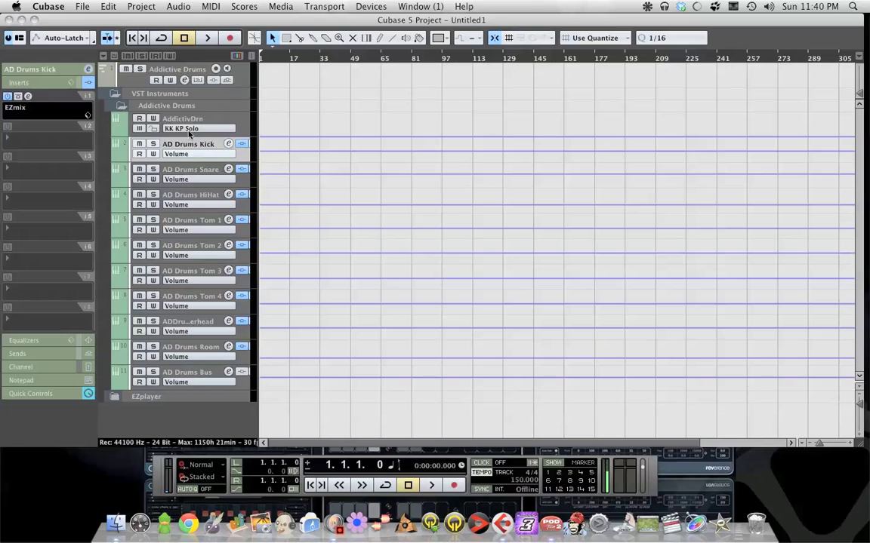
pyautogui.click(67, 68)
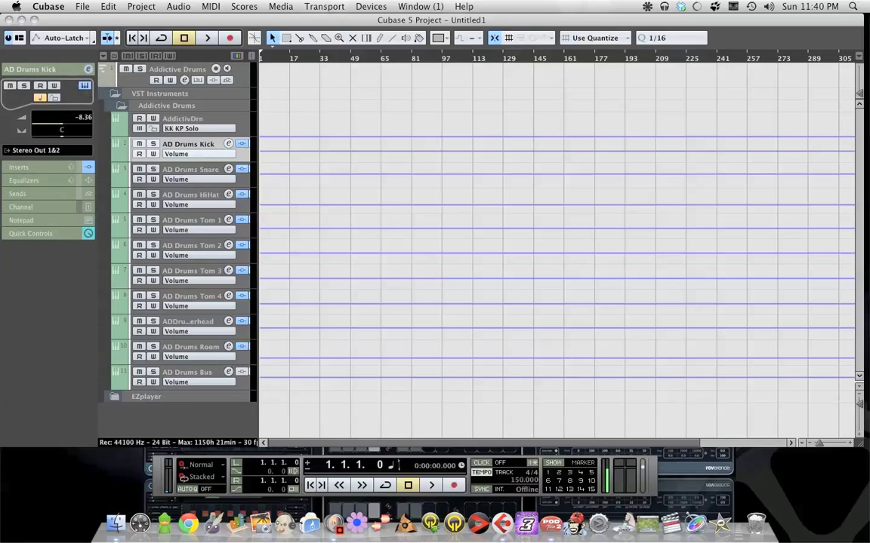
pyautogui.moveTo(758, 98); pyautogui.dragTo(442, 64)
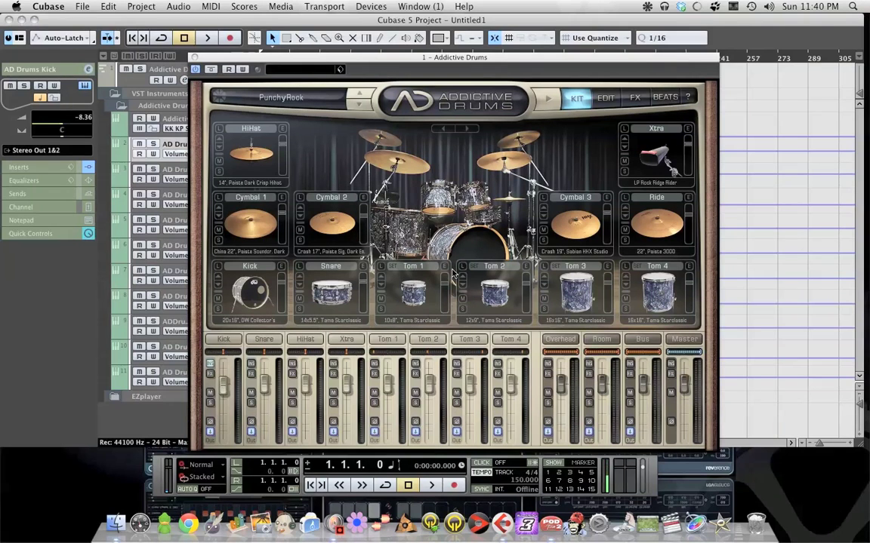
# - Show the Addictive Drums BEATS page and confirm the Map Preset is Roland TD-3
pyautogui.click(665, 97)
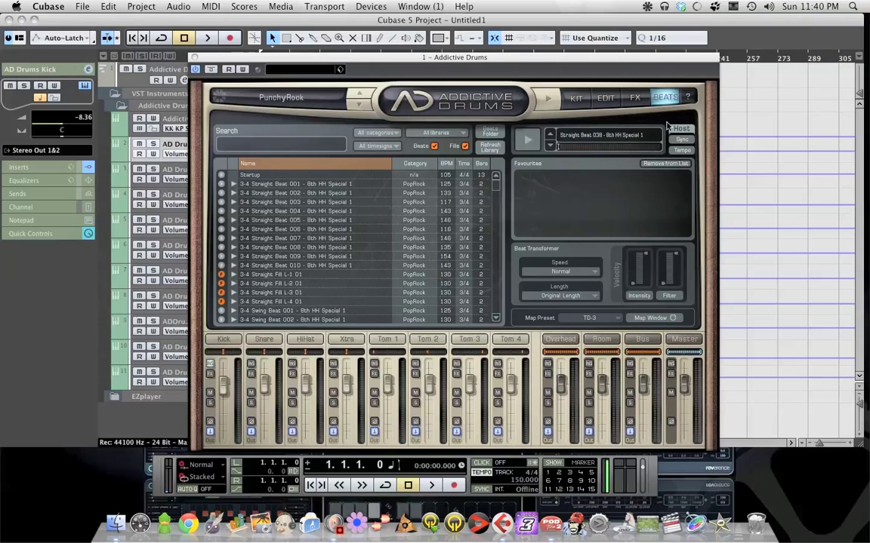
pyautogui.click(667, 98)
pyautogui.click(614, 320)
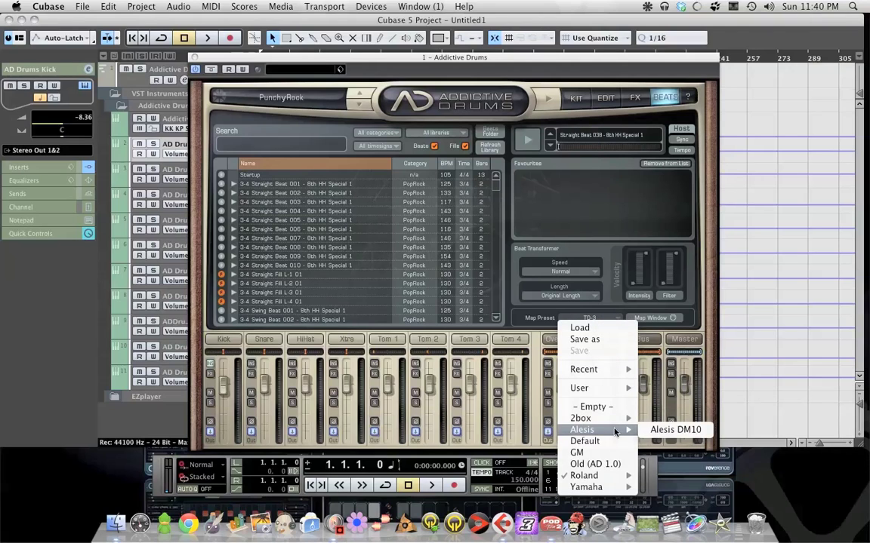
pyautogui.moveTo(617, 478)
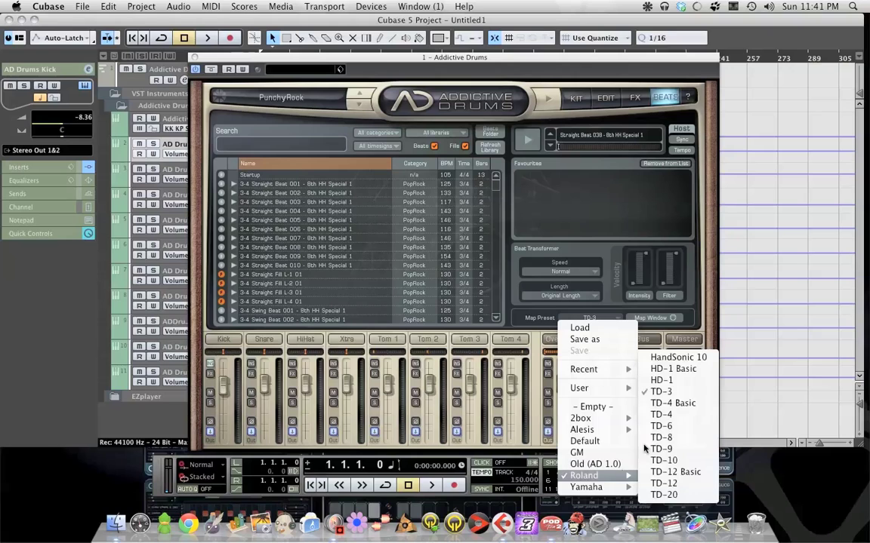
pyautogui.click(635, 282)
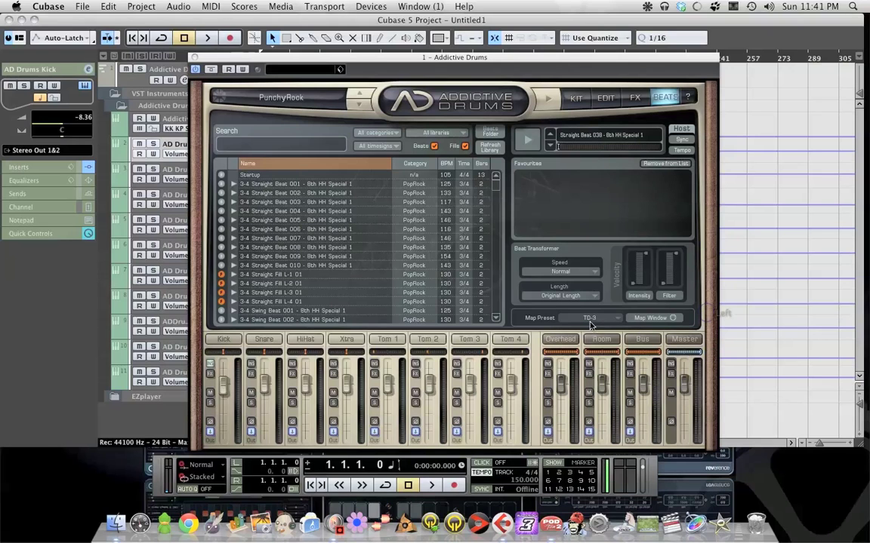
# - Return Addictive Drums to its KIT view, move the window aside, and close it
pyautogui.click(576, 98)
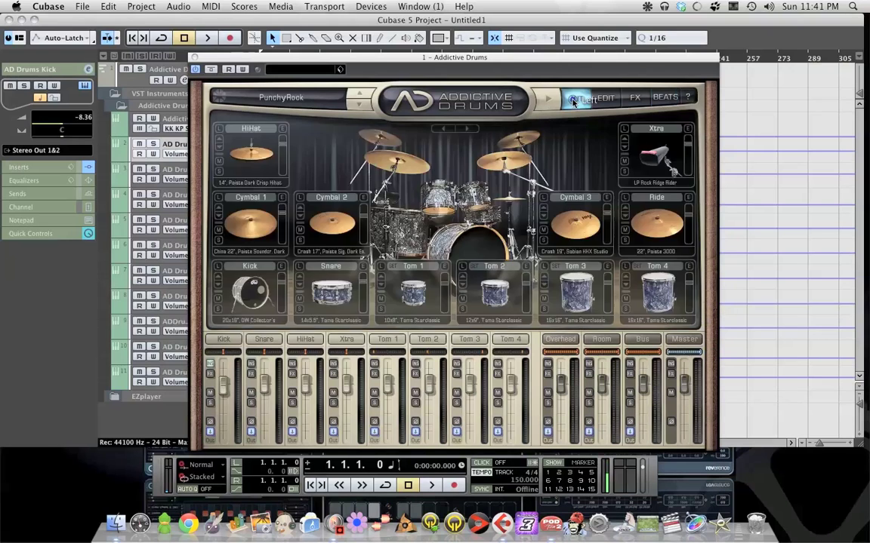
pyautogui.moveTo(541, 60); pyautogui.dragTo(656, 39)
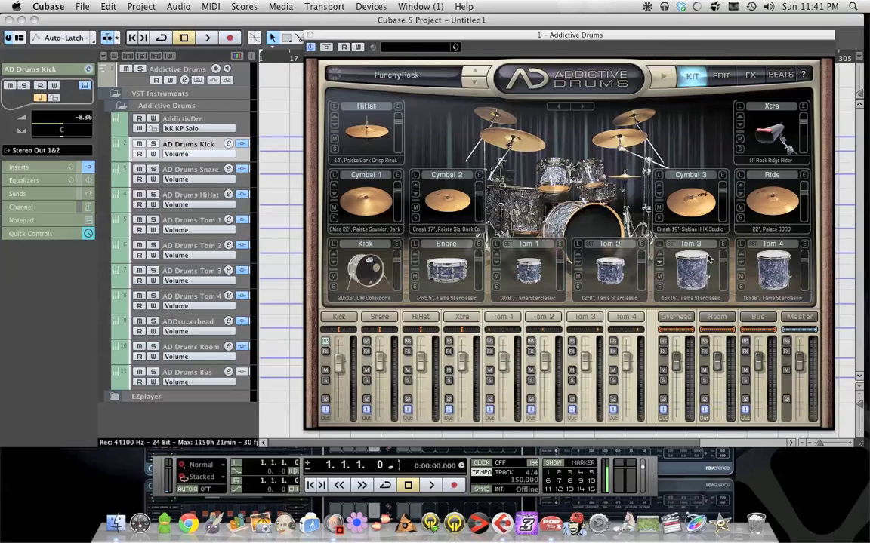
pyautogui.moveTo(517, 35); pyautogui.dragTo(461, 34)
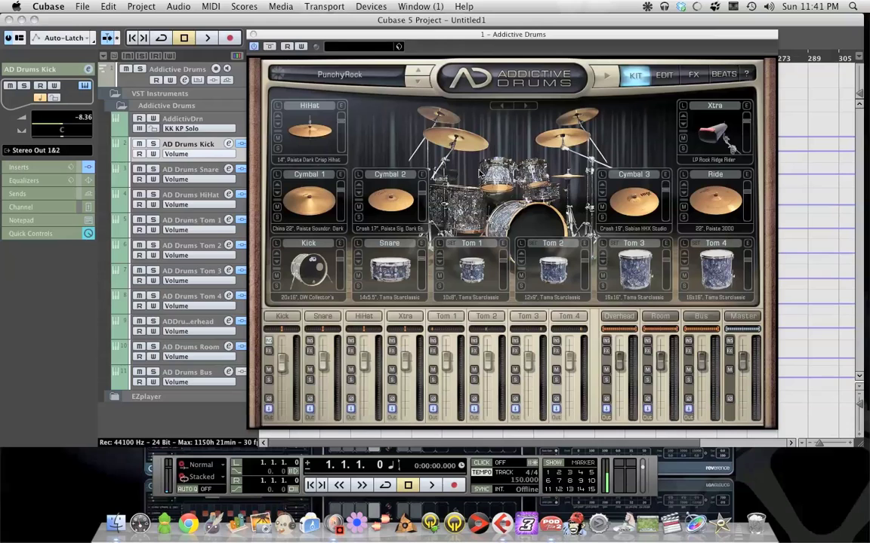
pyautogui.moveTo(257, 36); pyautogui.dragTo(253, 36)
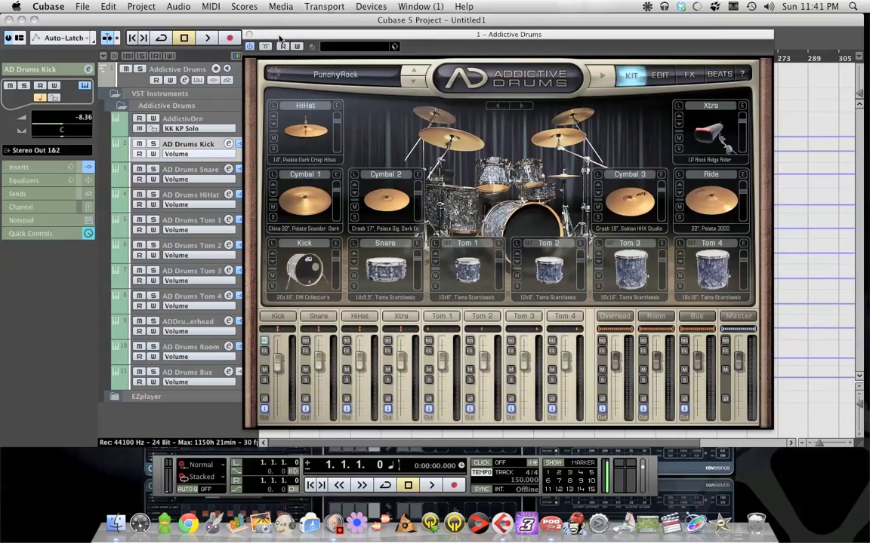
pyautogui.click(251, 35)
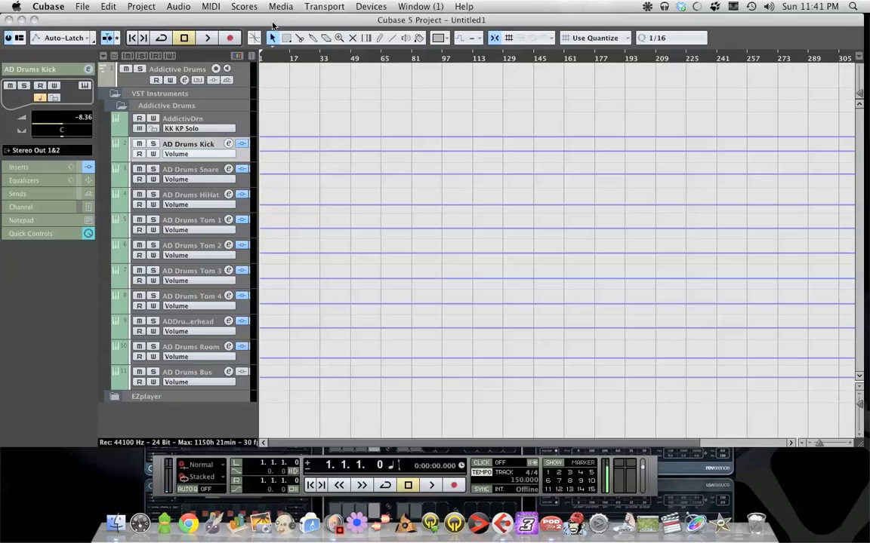
# - Set the Addictive Drums MIDI track's Drum Map to No Drum Map
pyautogui.click(344, 83)
pyautogui.click(240, 79)
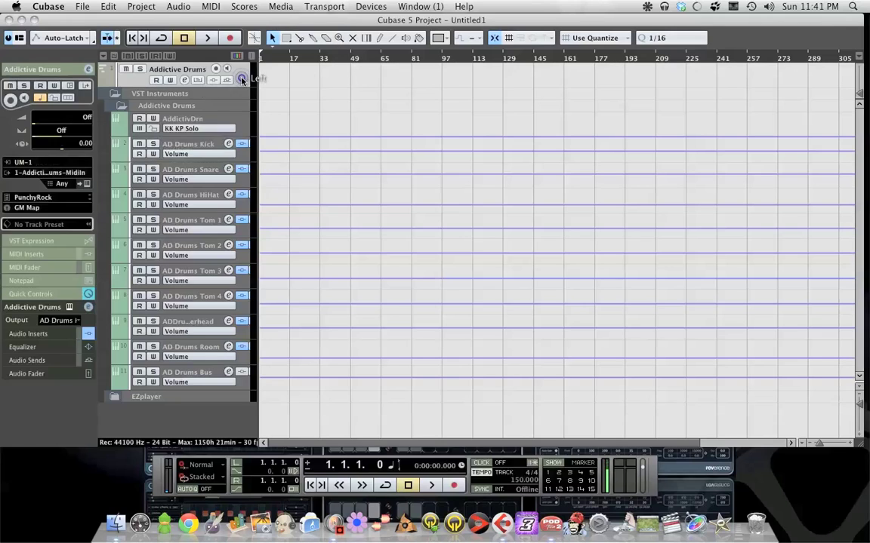
pyautogui.click(64, 210)
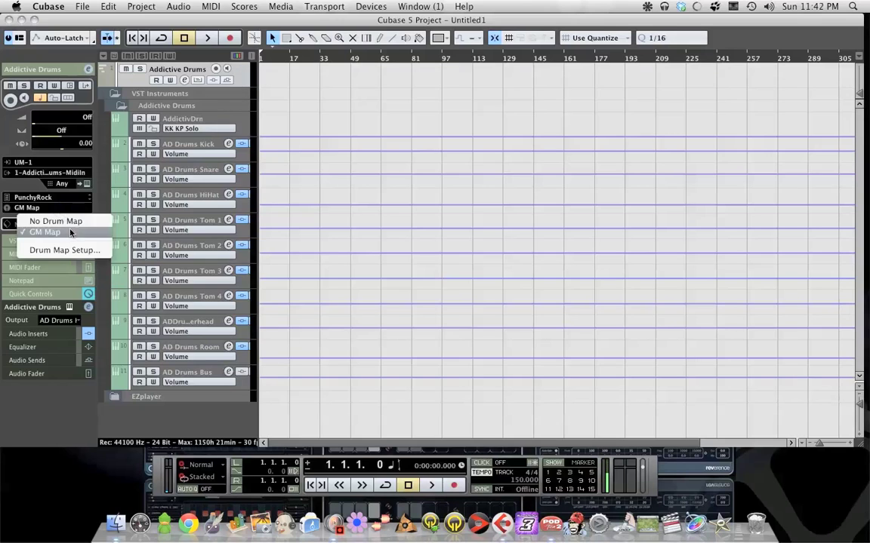
pyautogui.click(74, 221)
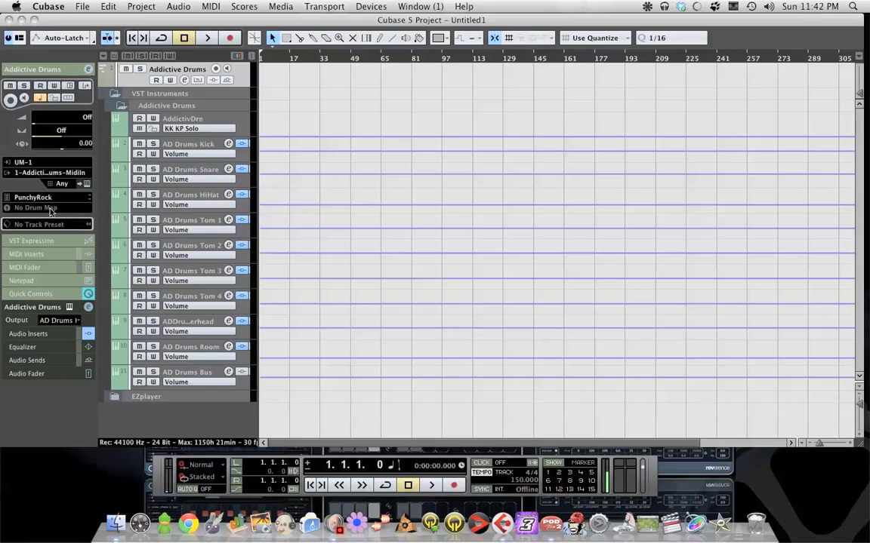
# - Open Drum Map Setup, cancel loading a drum map file, and close the setup
pyautogui.click(50, 210)
pyautogui.click(64, 250)
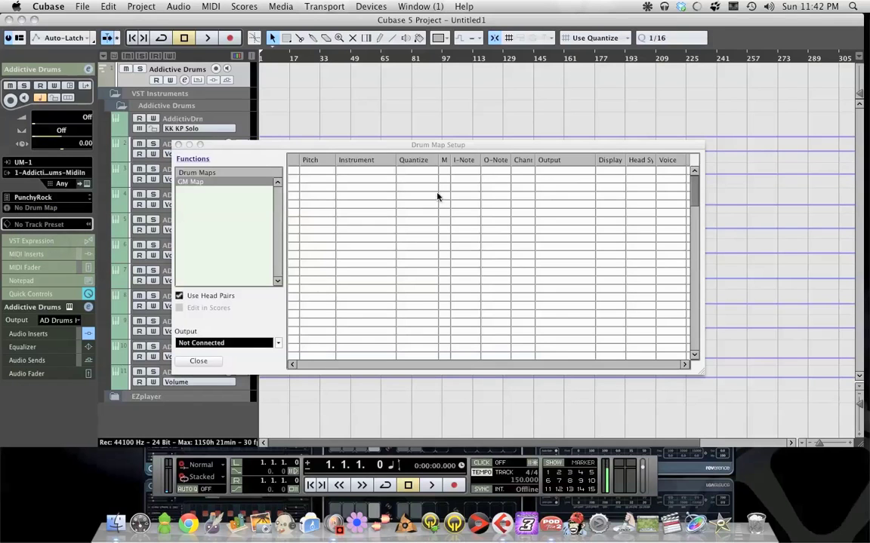
pyautogui.click(217, 160)
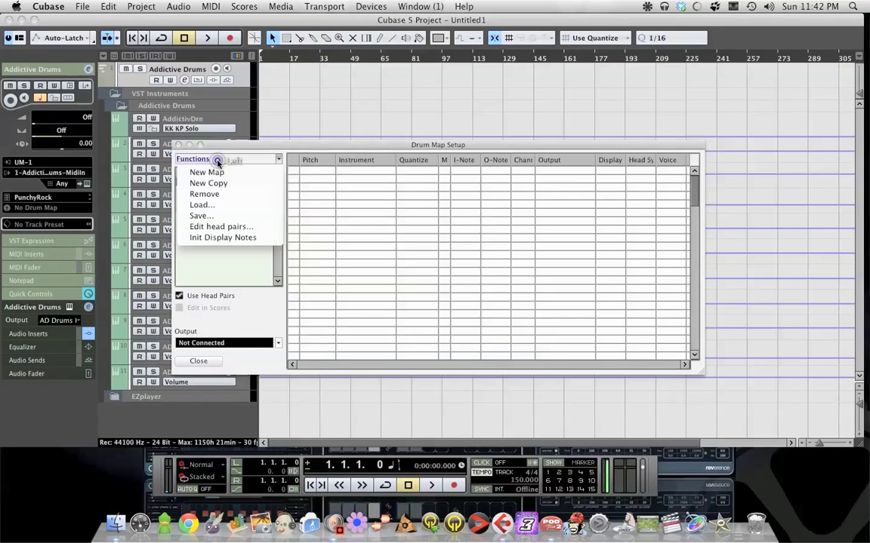
pyautogui.click(227, 205)
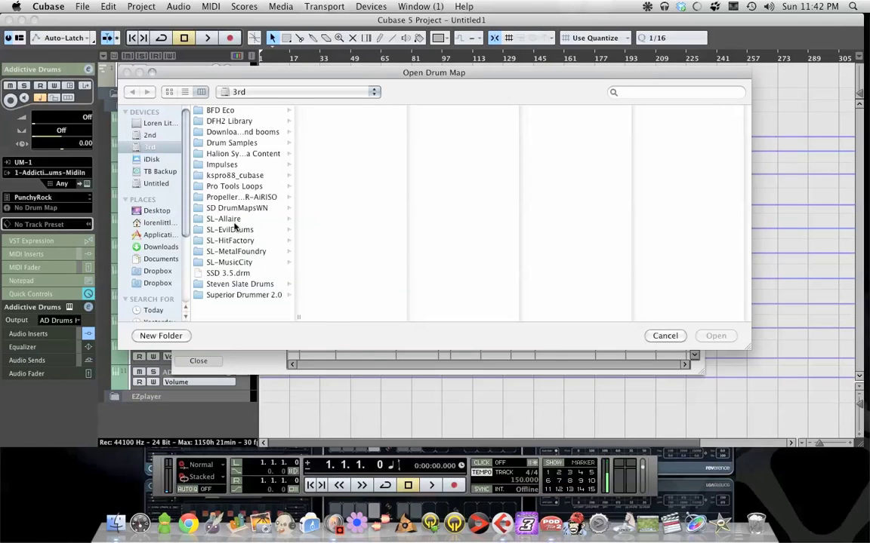
pyautogui.click(665, 336)
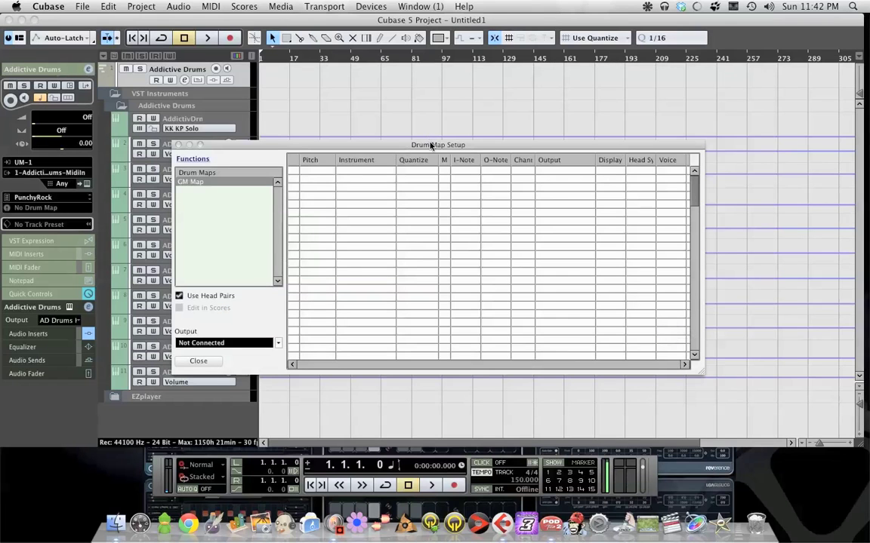
pyautogui.click(200, 361)
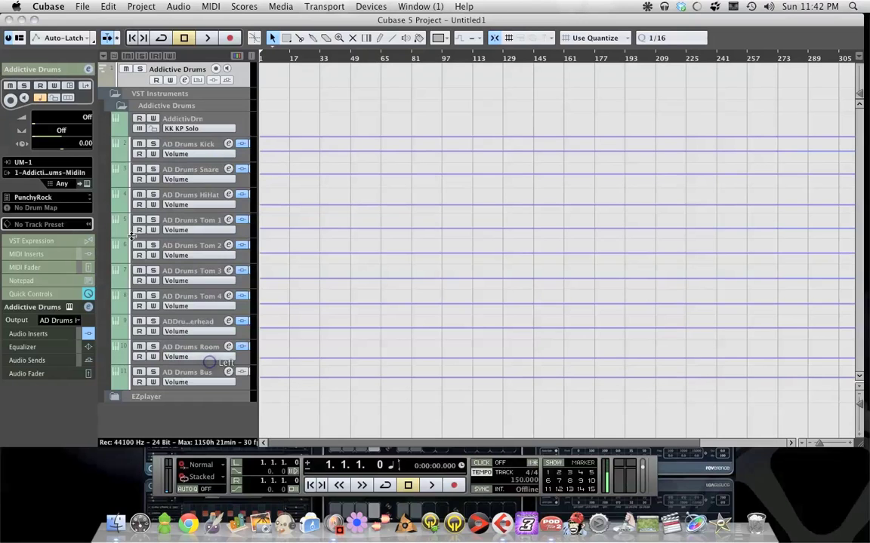
pyautogui.click(70, 208)
pyautogui.click(316, 91)
pyautogui.click(325, 89)
pyautogui.click(244, 85)
pyautogui.click(88, 166)
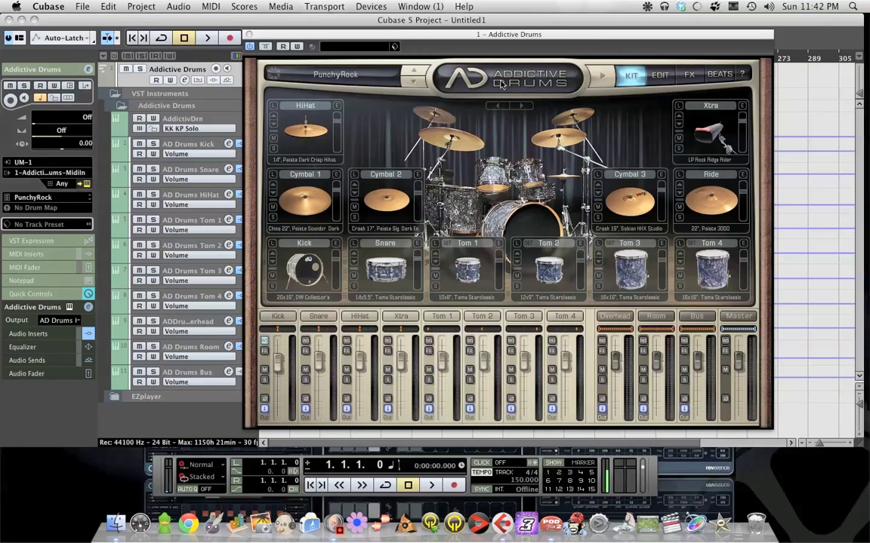
pyautogui.moveTo(459, 32); pyautogui.dragTo(370, 34)
pyautogui.click(679, 69)
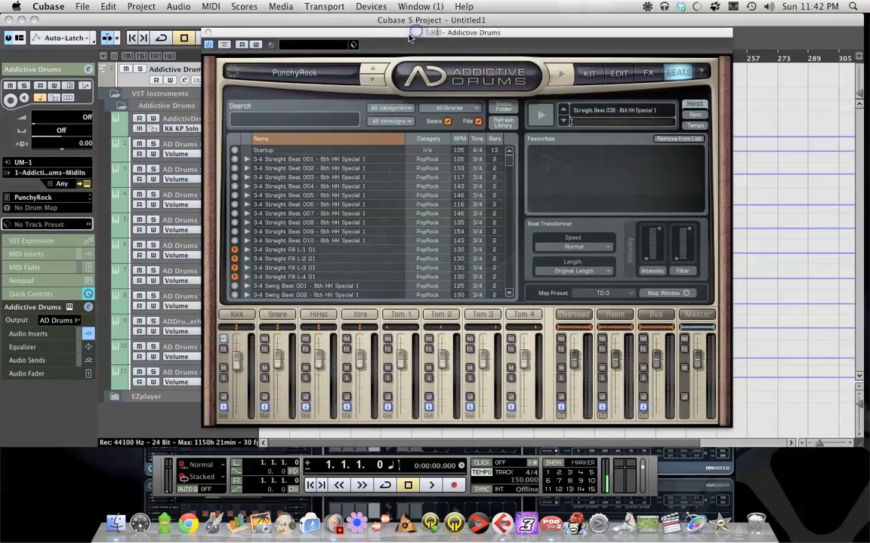
pyautogui.click(207, 33)
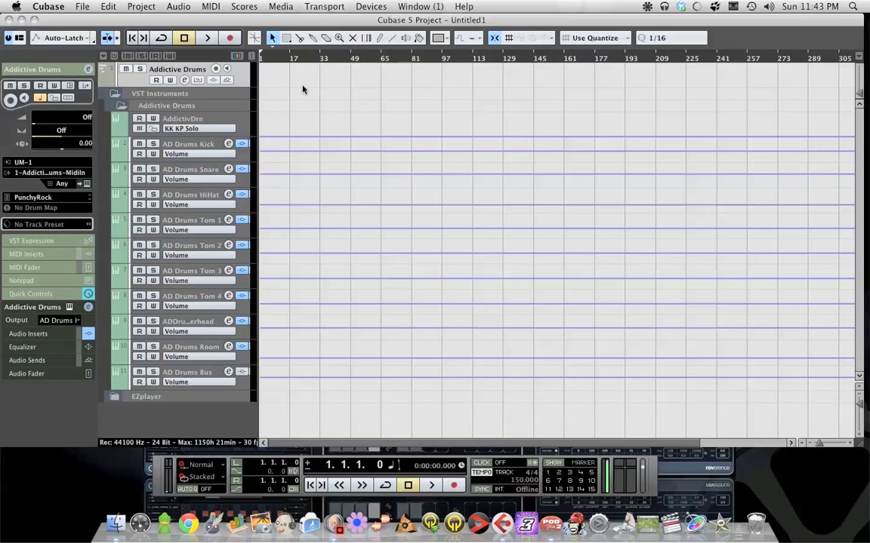
pyautogui.click(270, 71)
pyautogui.click(326, 94)
pyautogui.click(333, 94)
pyautogui.click(336, 95)
pyautogui.click(545, 93)
pyautogui.click(545, 89)
pyautogui.click(545, 89)
pyautogui.click(508, 79)
pyautogui.click(461, 75)
pyautogui.click(423, 77)
pyautogui.rightClick(337, 534)
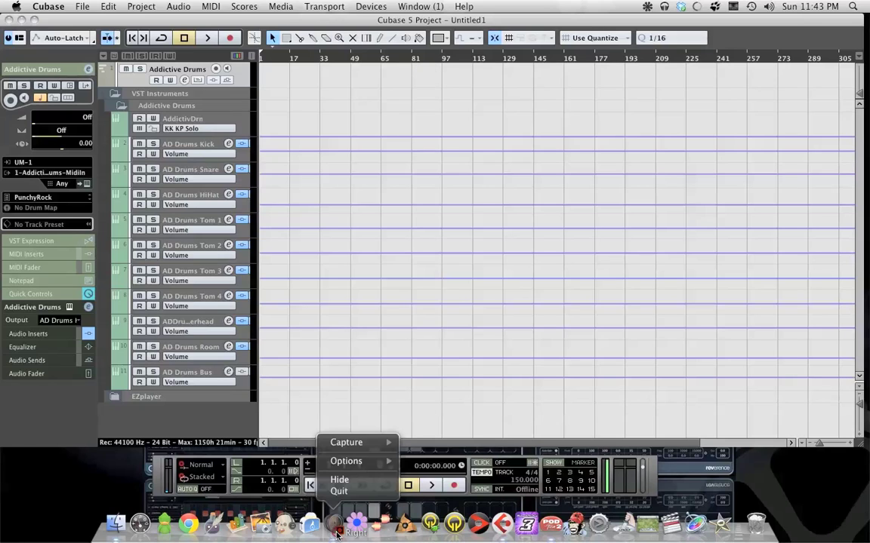